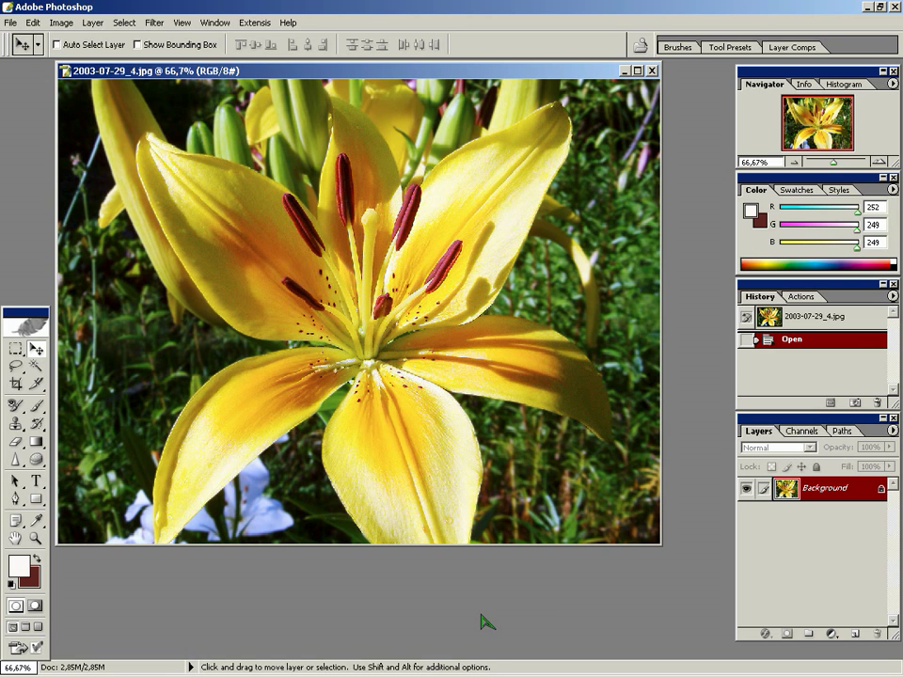
# Duplicate the Background layer and desaturate the copy
pyautogui.moveTo(795, 494); pyautogui.dragTo(856, 640)
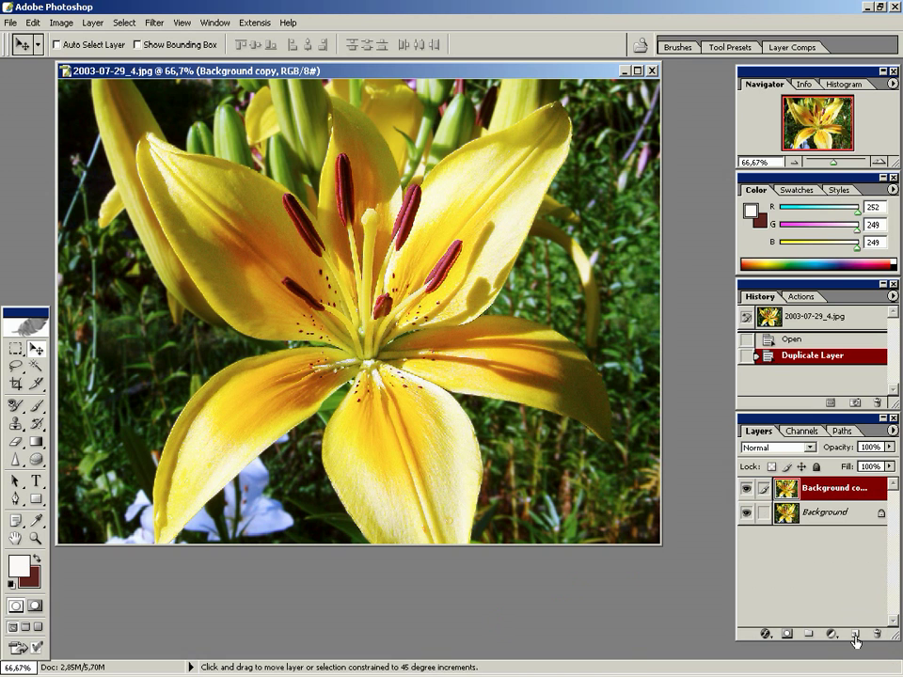
pyautogui.hotkey('ctrl', 'shift', 'u')
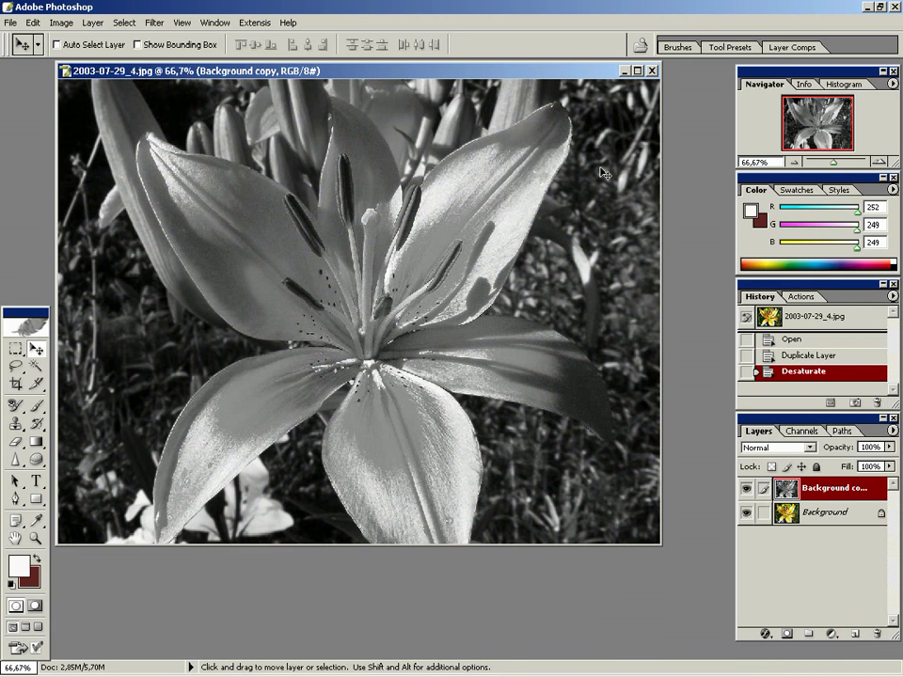
# Apply the Glowing Edges filter to the desaturated copy with Edge Width 1, Edge Brightness 11 and Smoothness 5
pyautogui.click(150, 23)
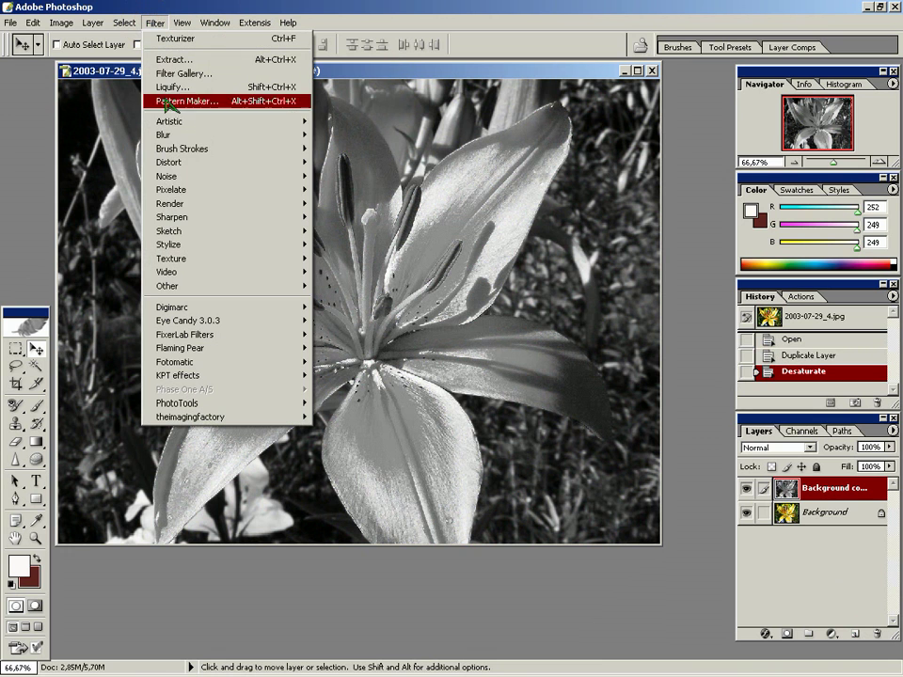
pyautogui.moveTo(200, 255)
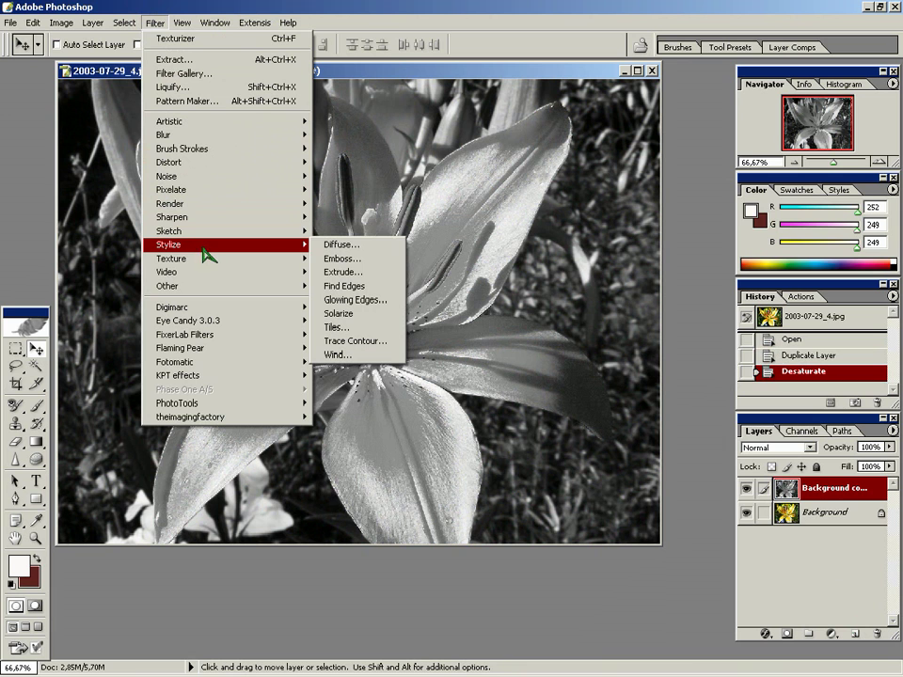
pyautogui.click(350, 301)
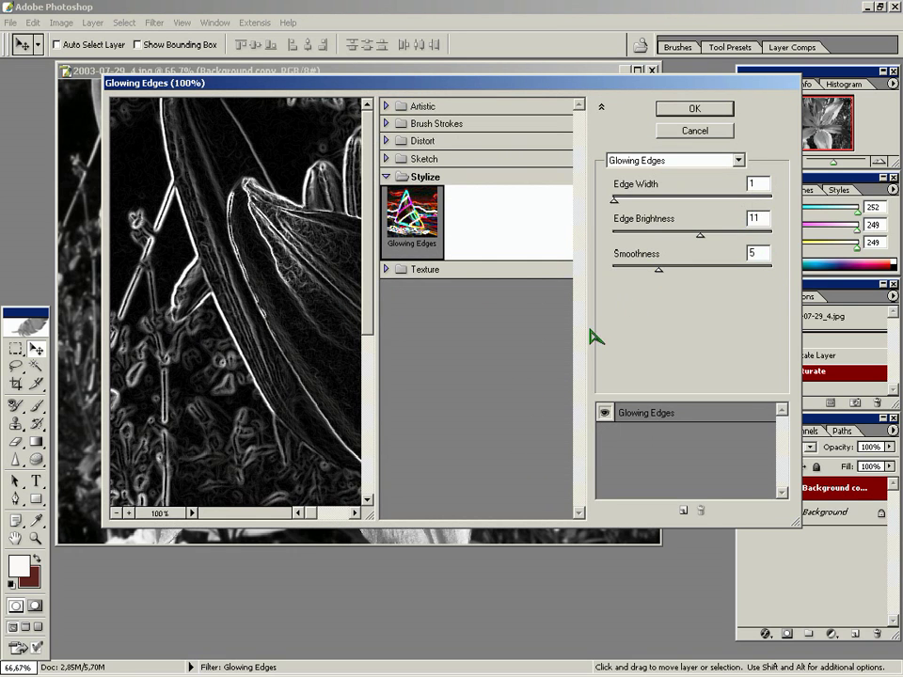
pyautogui.click(115, 514)
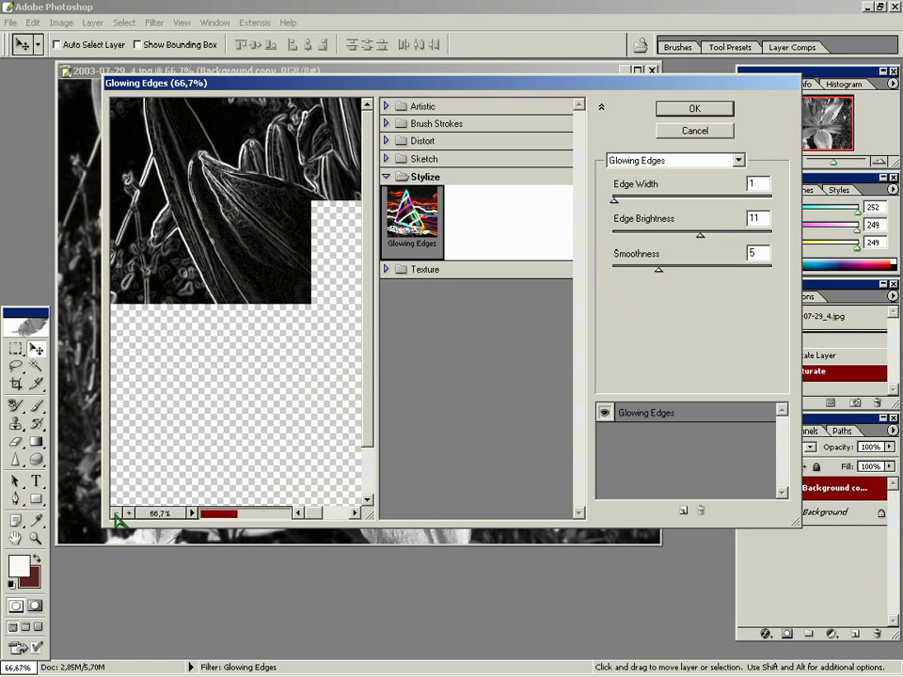
pyautogui.click(116, 513)
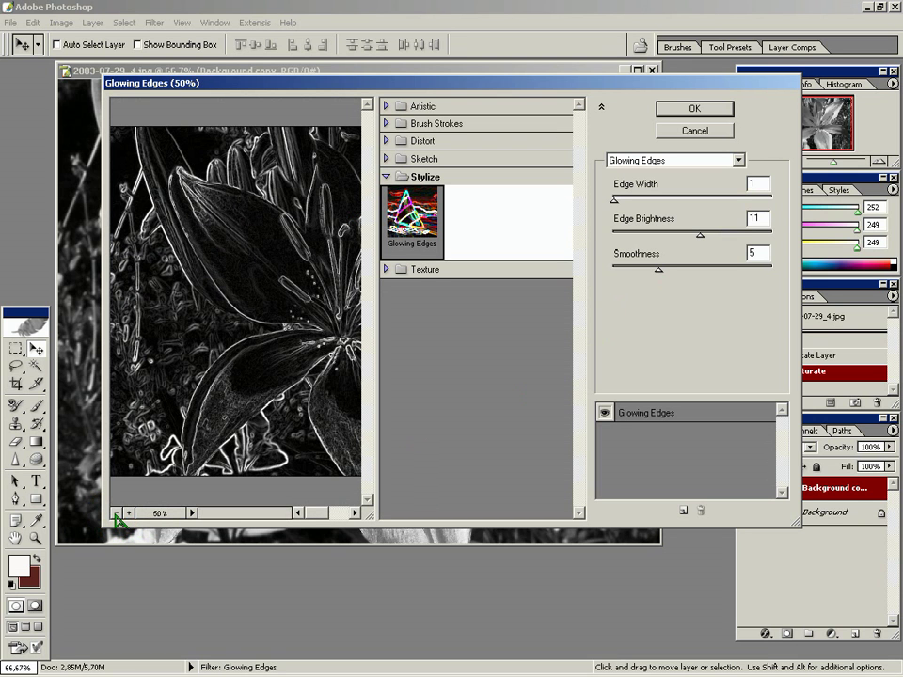
pyautogui.click(116, 514)
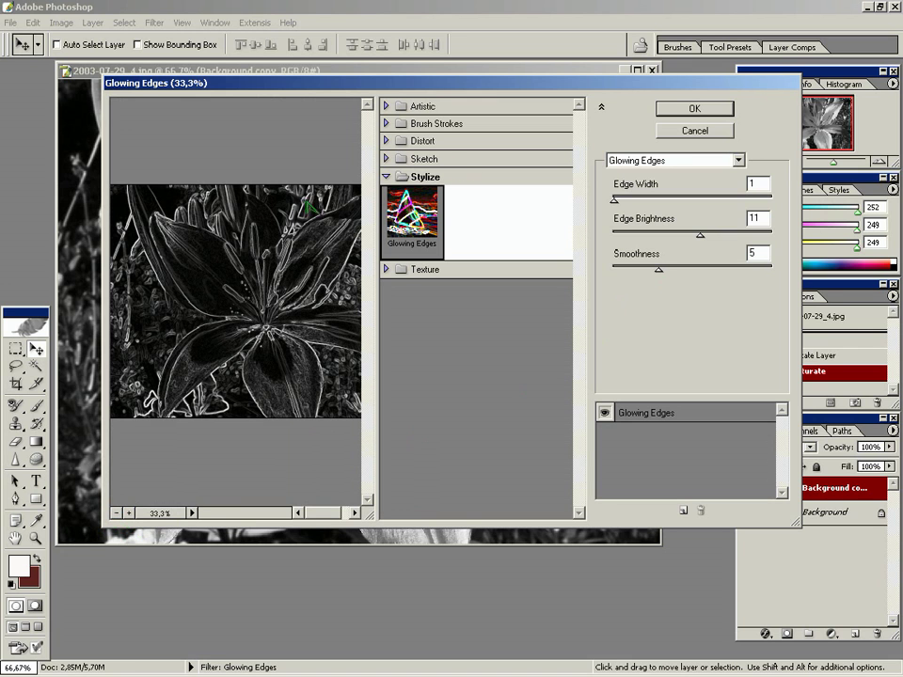
pyautogui.click(695, 109)
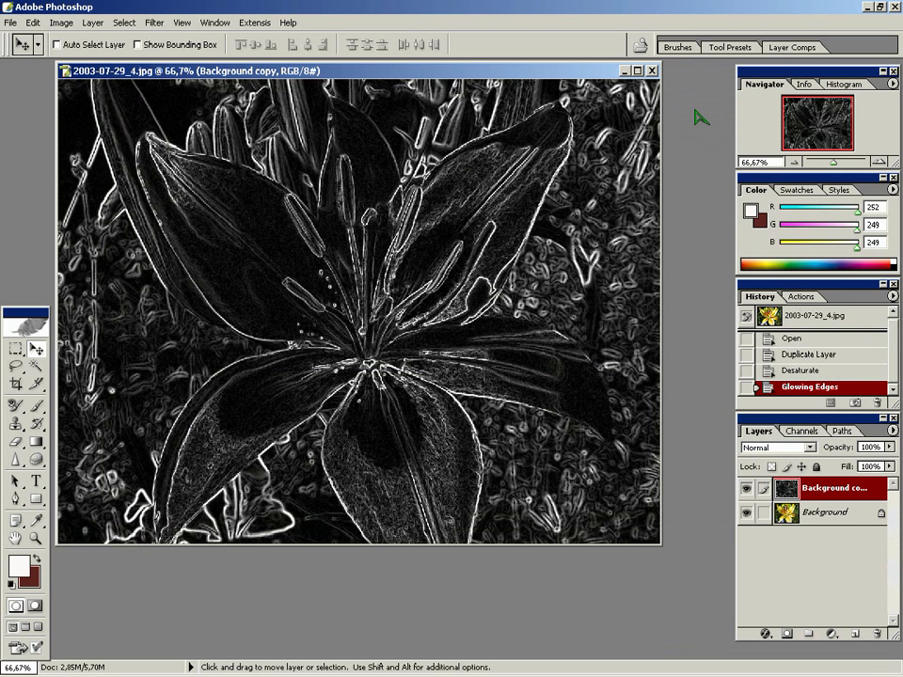
# Brighten the glowing edges with Levels by setting the white input level to 116
pyautogui.hotkey('ctrl', 'l')
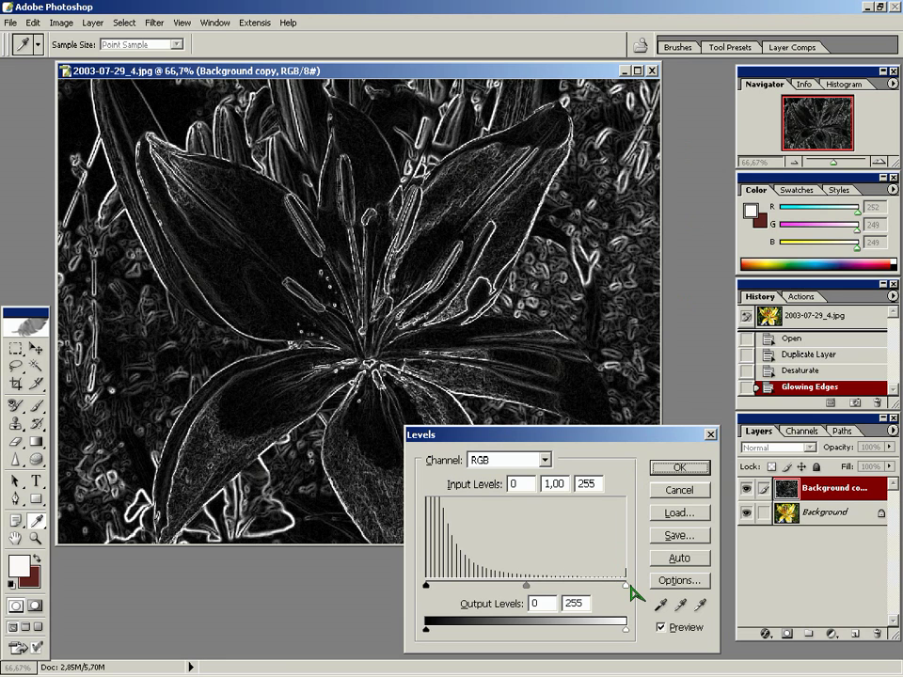
pyautogui.moveTo(631, 586); pyautogui.dragTo(518, 593)
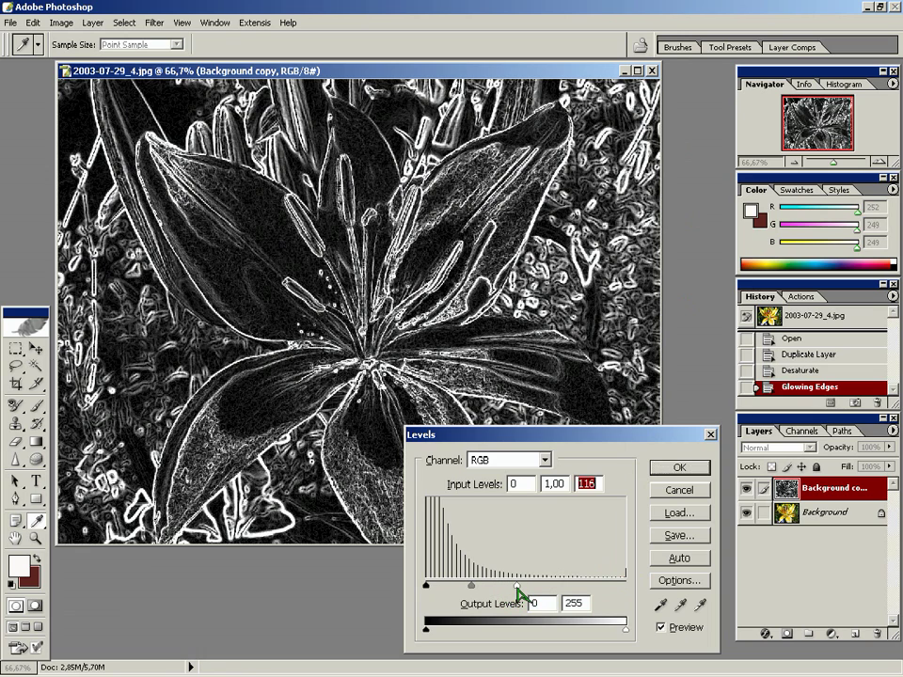
pyautogui.click(681, 471)
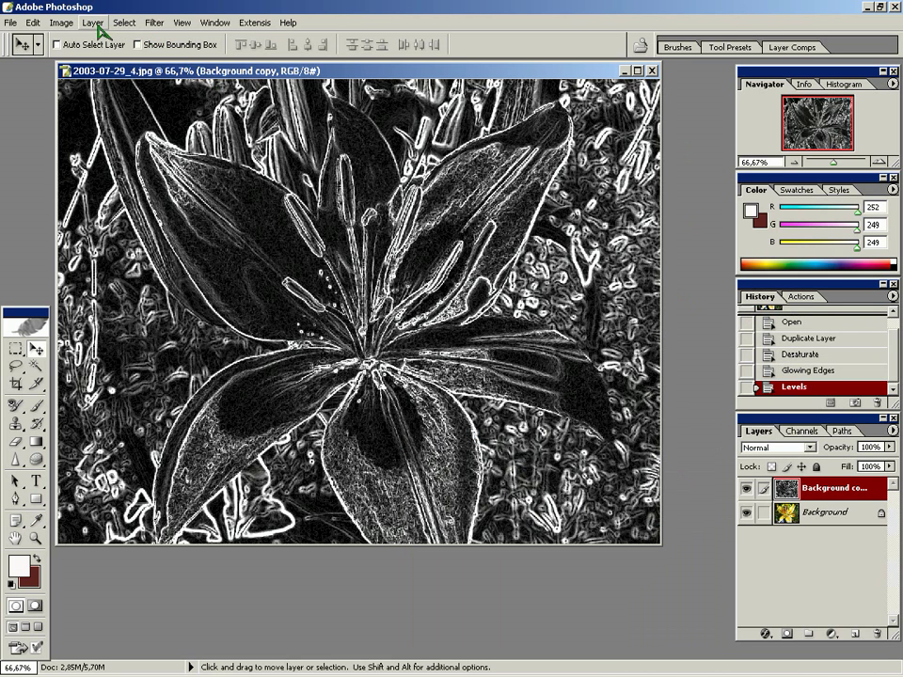
# Invert the edge layer to get dark outlines on a light ground
pyautogui.click(59, 23)
pyautogui.moveTo(52, 66)
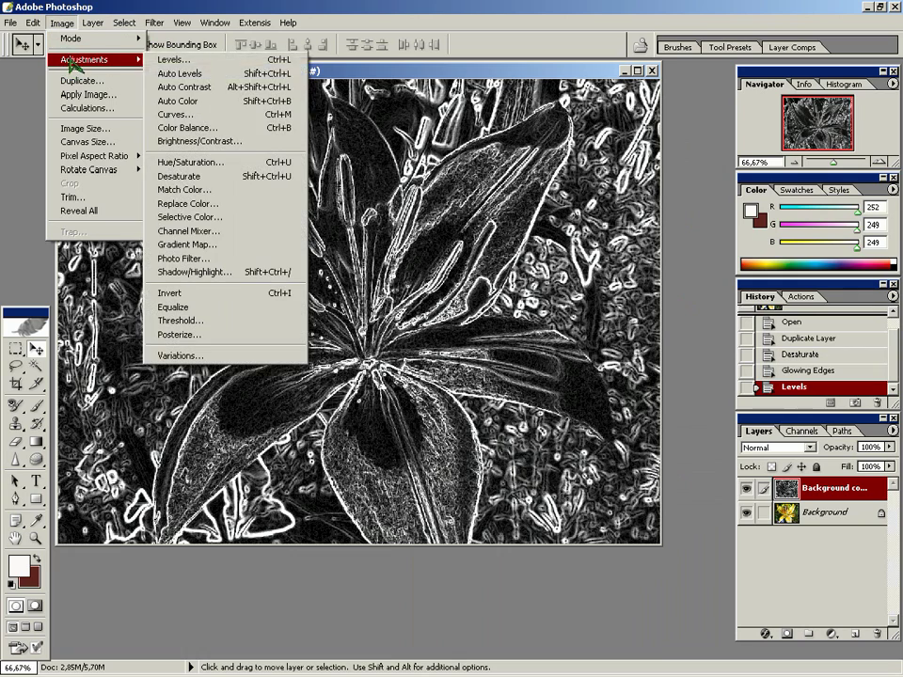
pyautogui.click(209, 297)
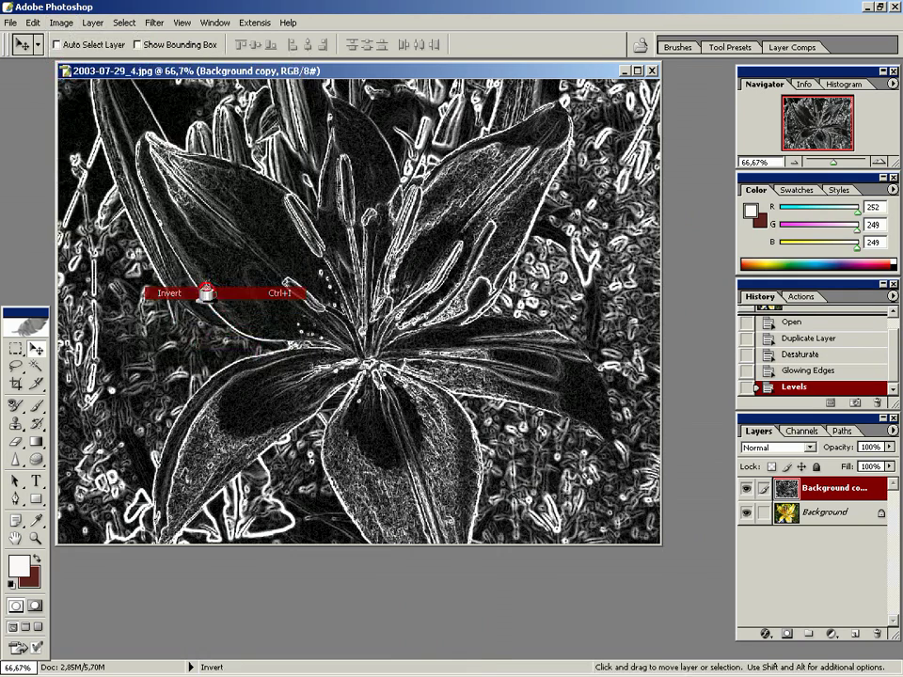
# Apply the Cutout filter to the inverted layer with 7 levels, Edge Simplicity 3 and Edge Fidelity 3
pyautogui.click(156, 22)
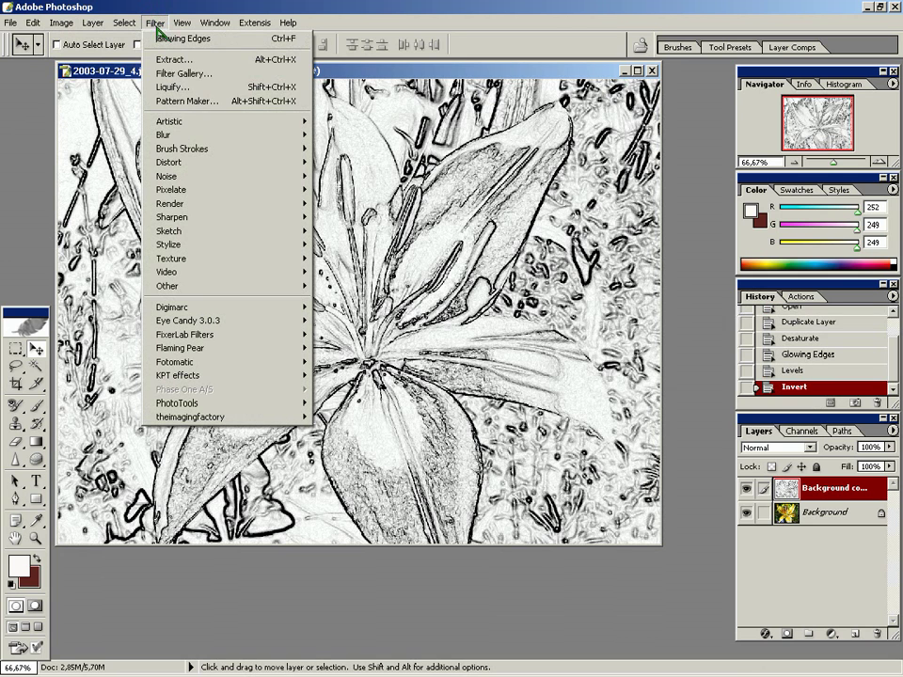
pyautogui.moveTo(184, 126)
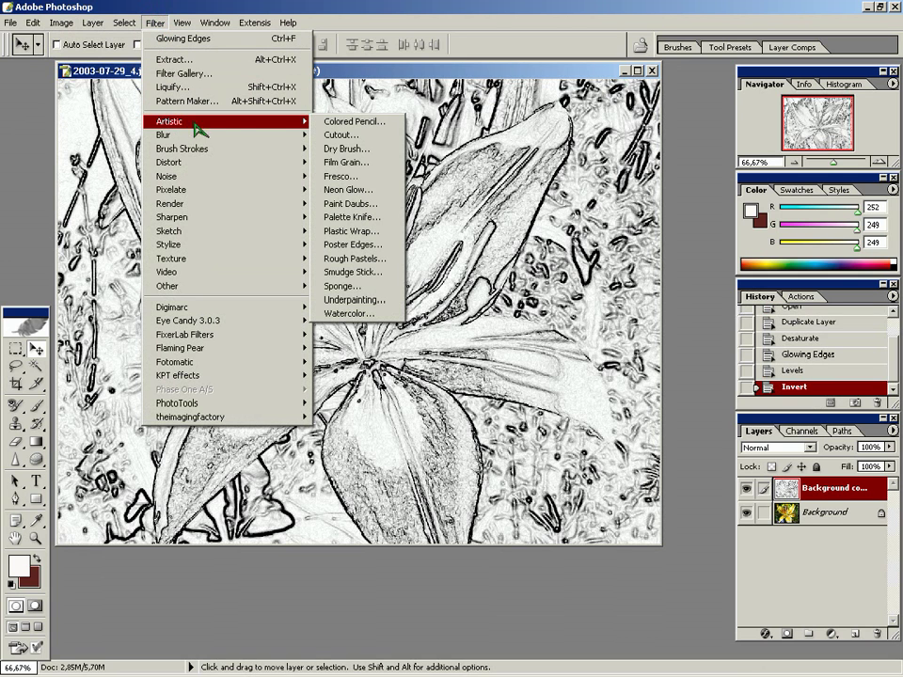
pyautogui.click(344, 137)
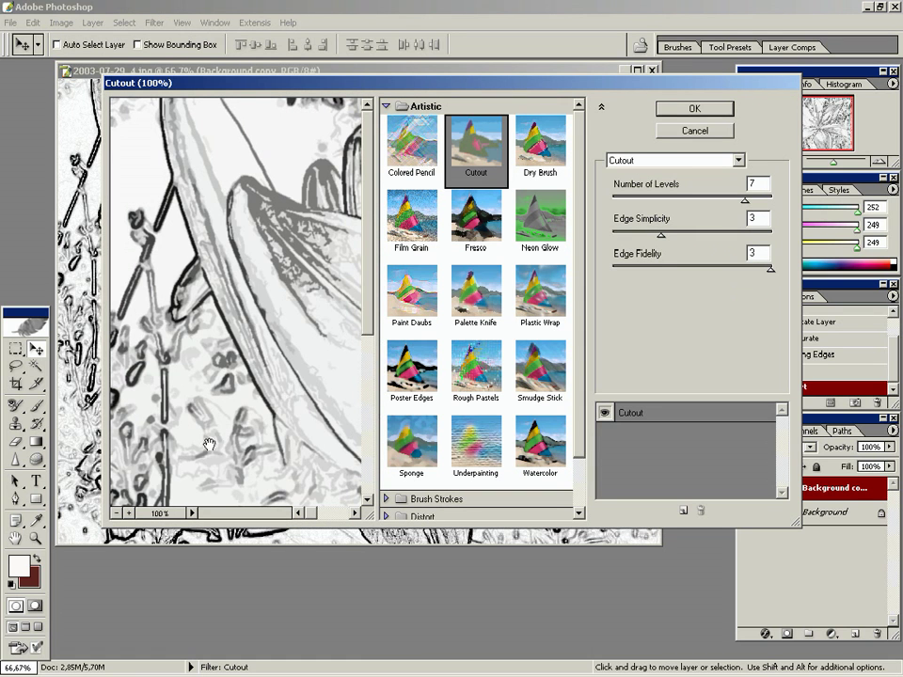
pyautogui.click(116, 514)
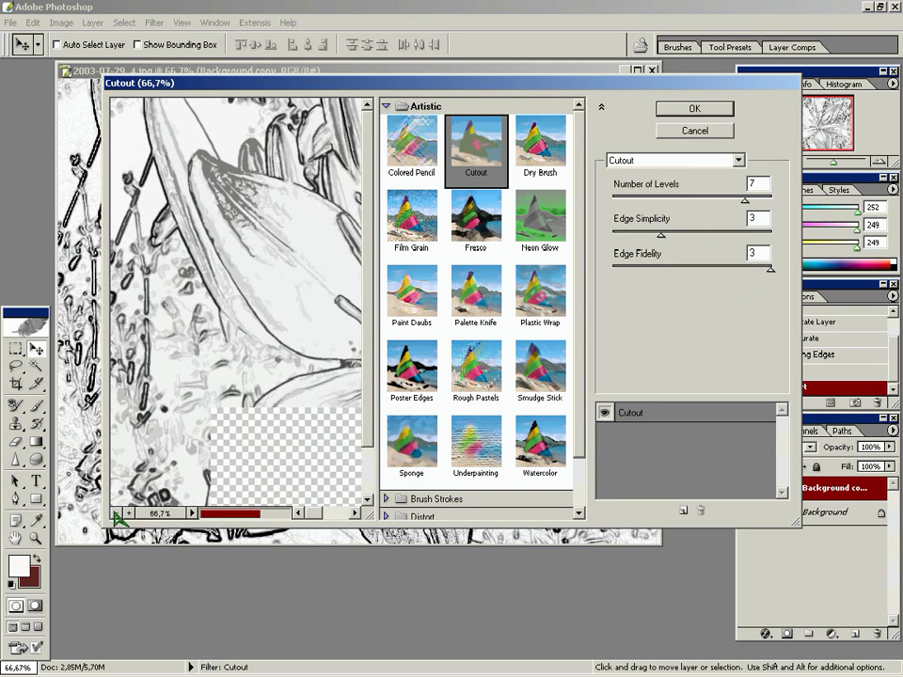
pyautogui.click(116, 513)
pyautogui.click(116, 513)
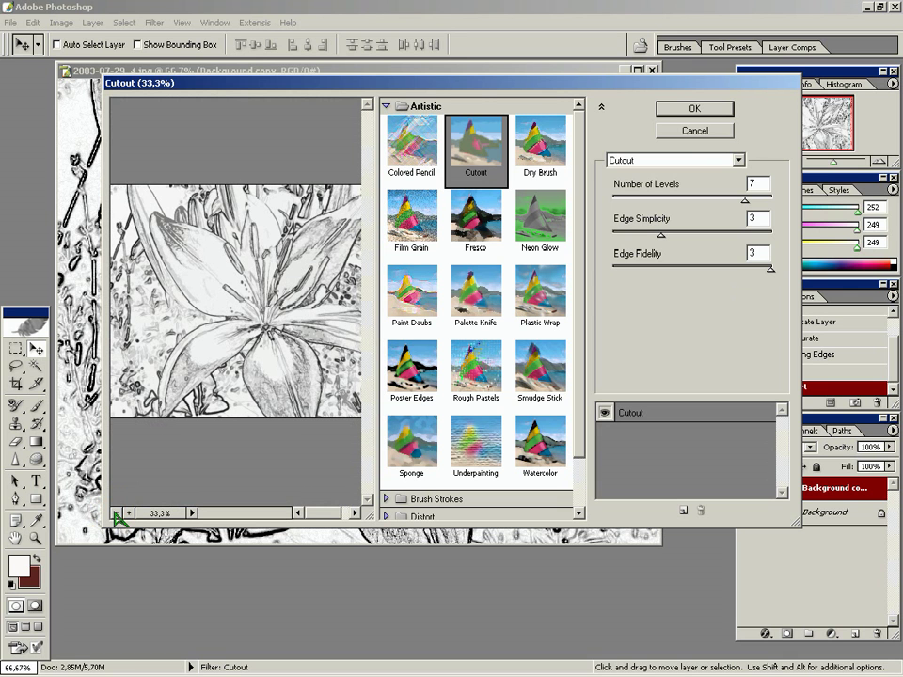
pyautogui.click(695, 110)
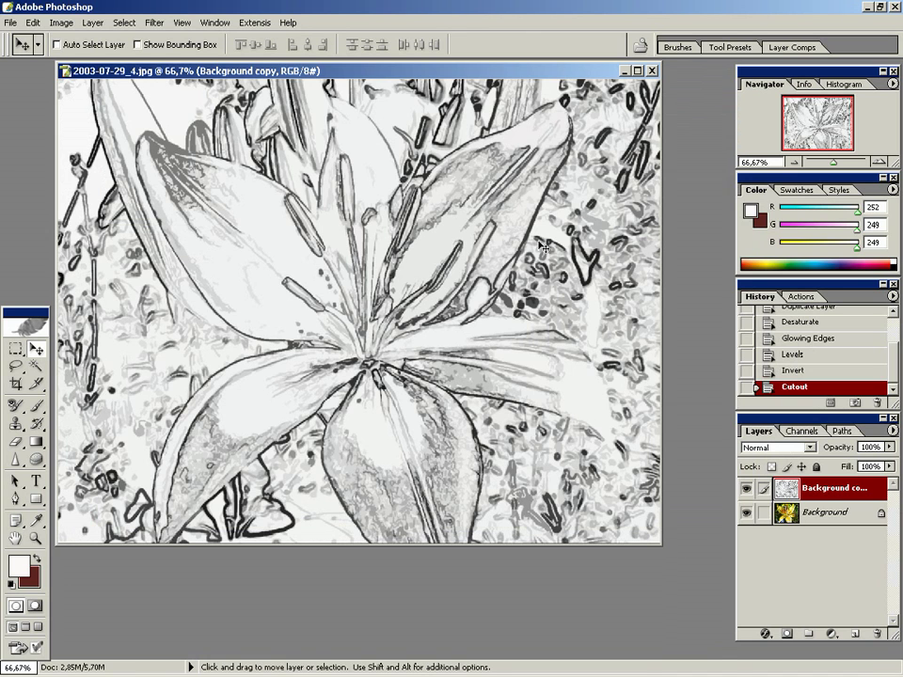
# Adjust the outline layer's Levels, setting the black input level to 85 and the black output level to 50
pyautogui.hotkey('ctrl', 'l')
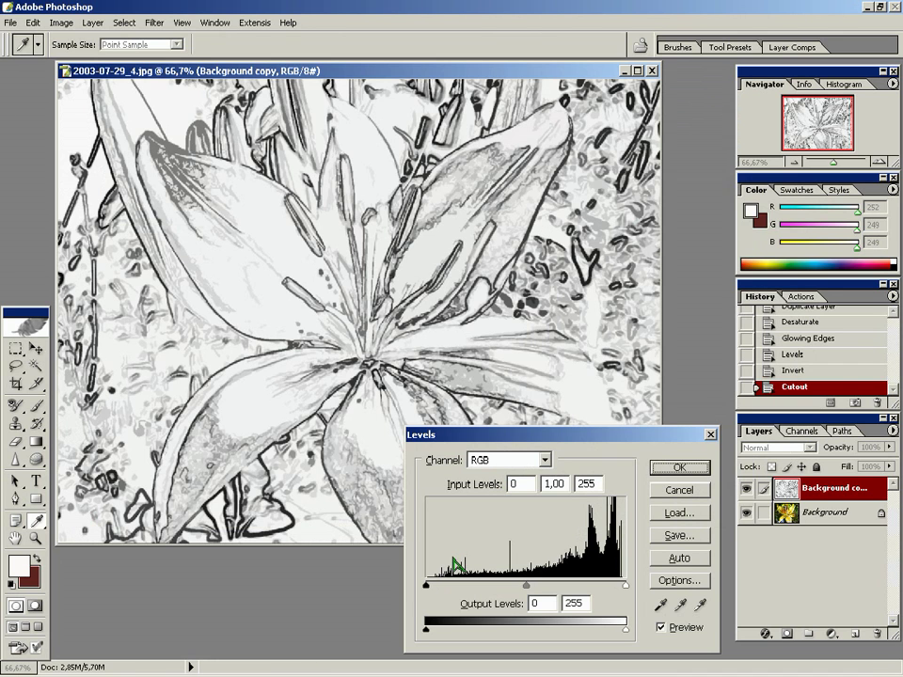
pyautogui.moveTo(426, 586); pyautogui.dragTo(494, 589)
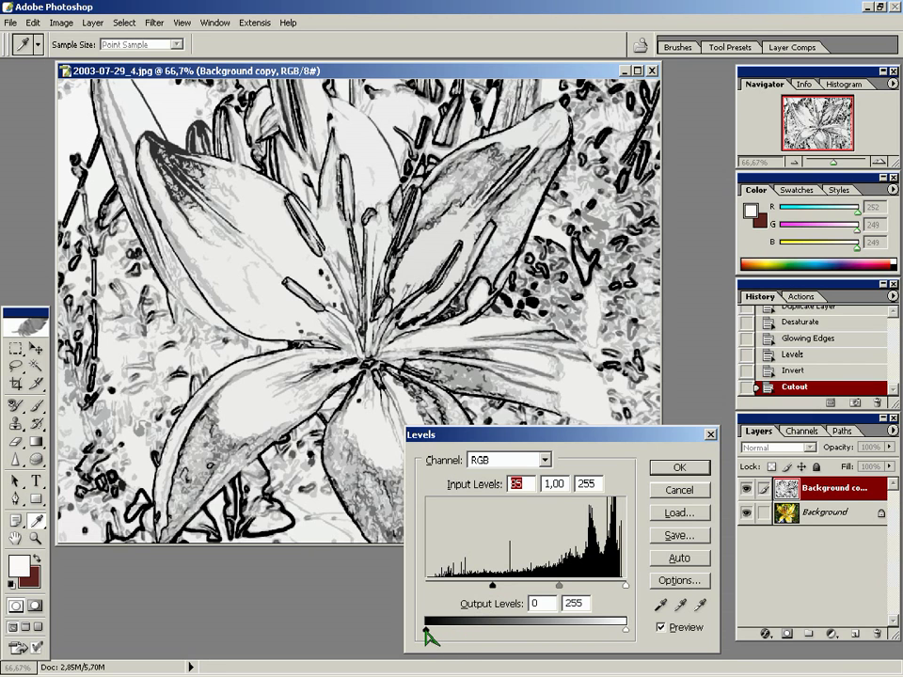
pyautogui.moveTo(427, 631); pyautogui.dragTo(471, 632)
pyautogui.moveTo(471, 639); pyautogui.dragTo(466, 640)
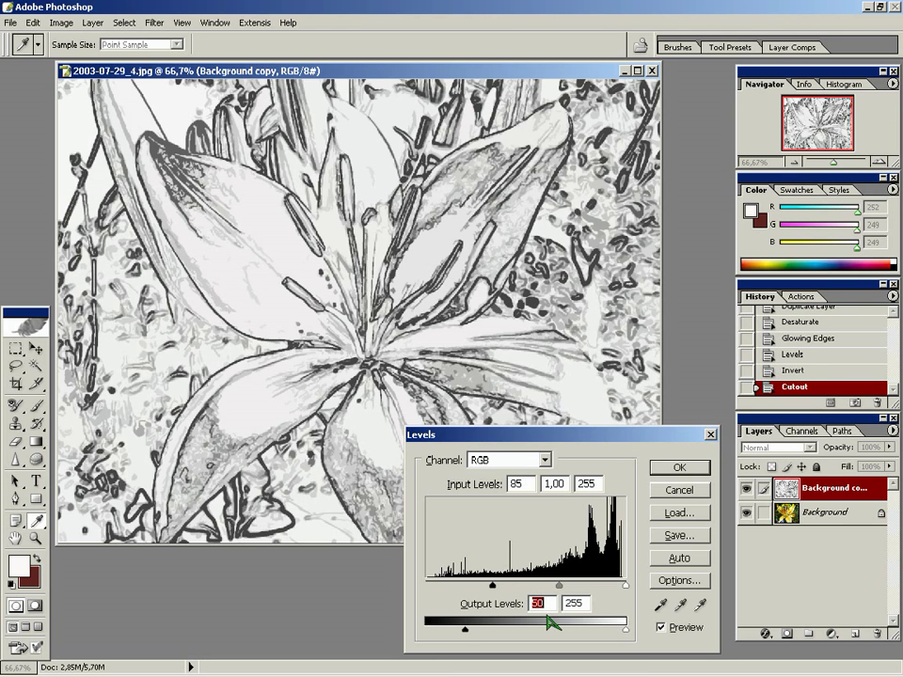
pyautogui.click(673, 468)
pyautogui.press('v')
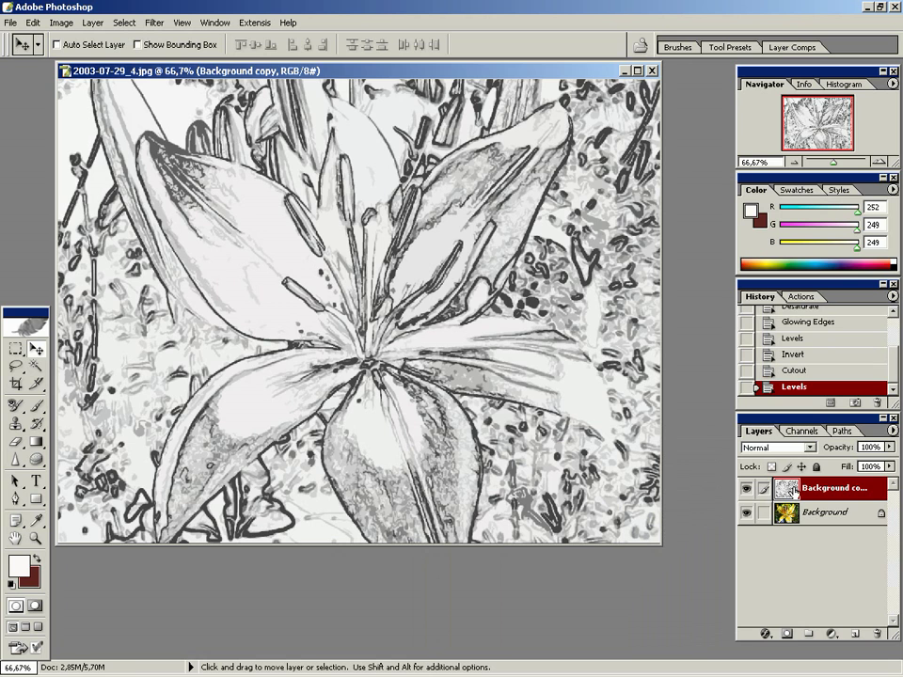
# Duplicate the outline layer and apply a Gaussian Blur with a 5.0 pixel radius to the new copy
pyautogui.moveTo(795, 491); pyautogui.dragTo(857, 638)
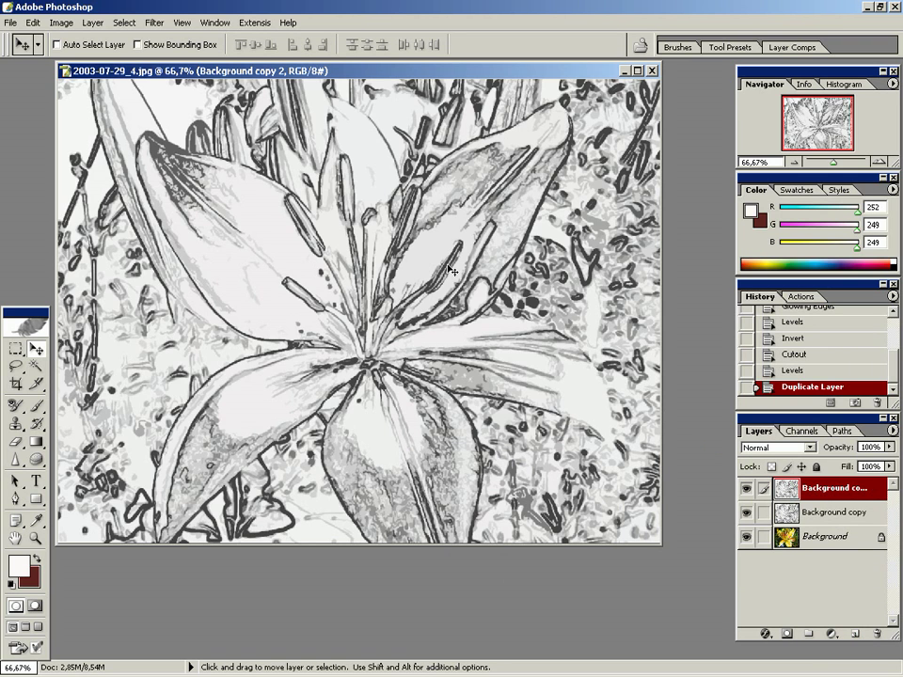
pyautogui.click(153, 21)
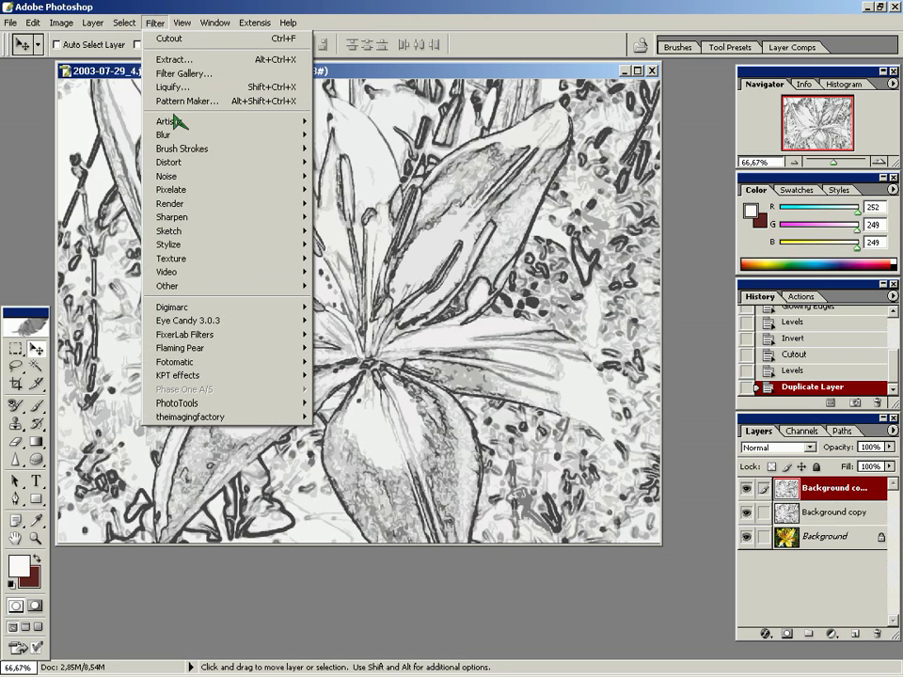
pyautogui.moveTo(225, 136)
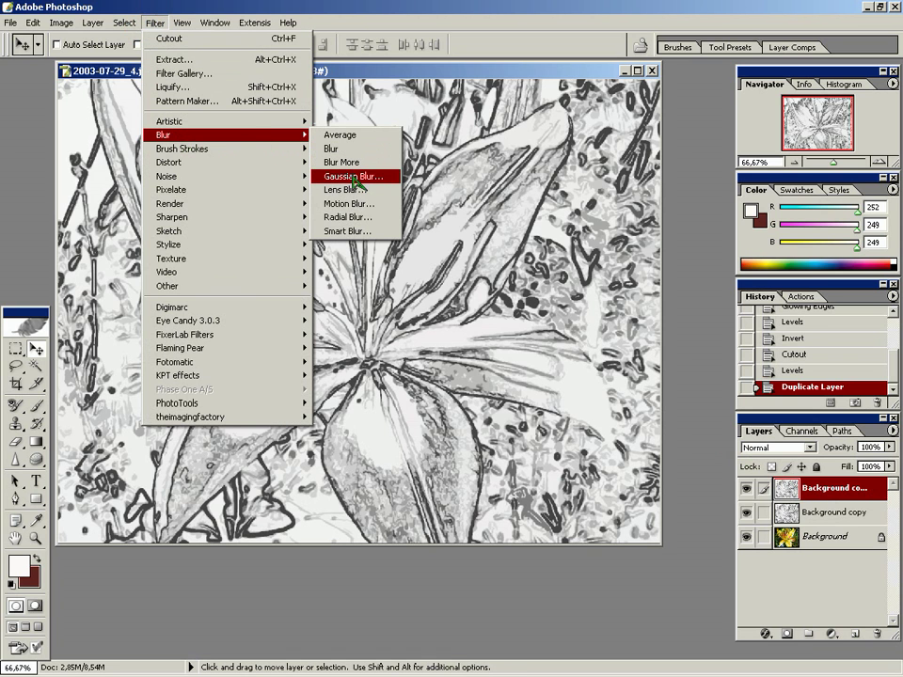
pyautogui.click(355, 176)
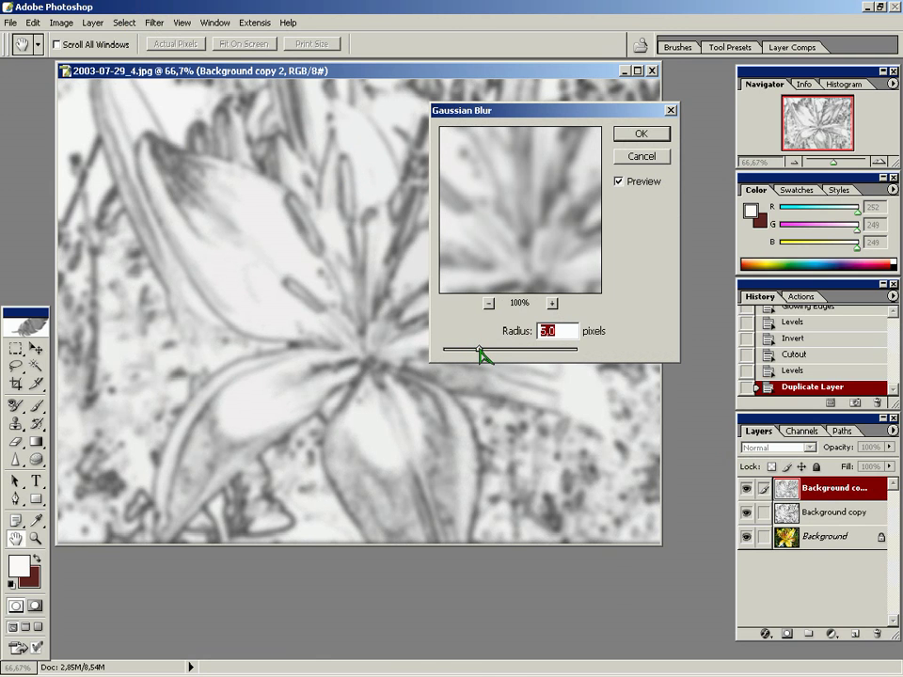
pyautogui.moveTo(478, 349); pyautogui.dragTo(479, 351)
pyautogui.press('Return')
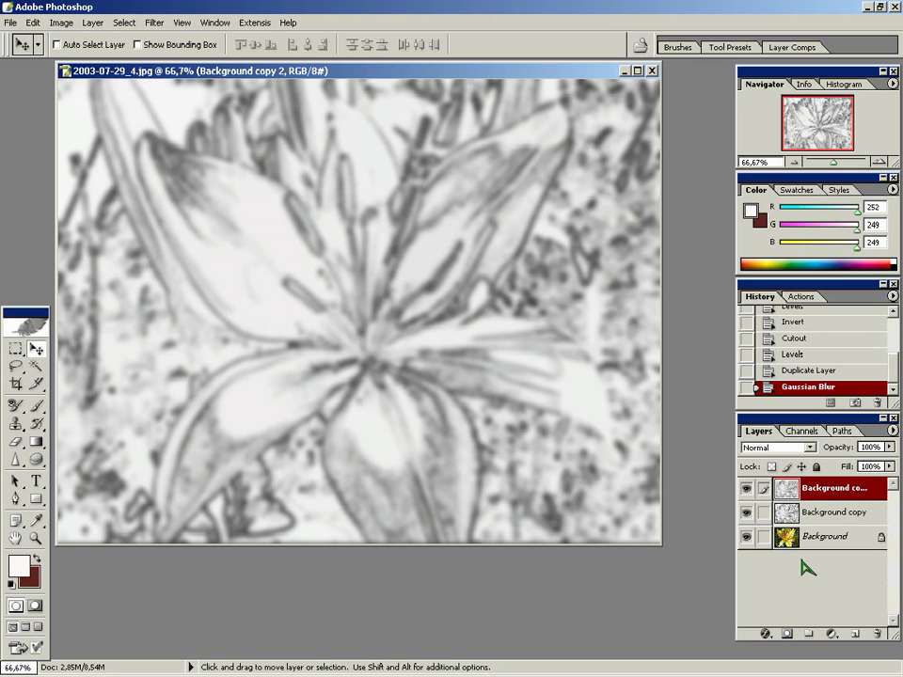
# Set the blurred layer's blending mode to Screen and its opacity to 50%
pyautogui.click(811, 449)
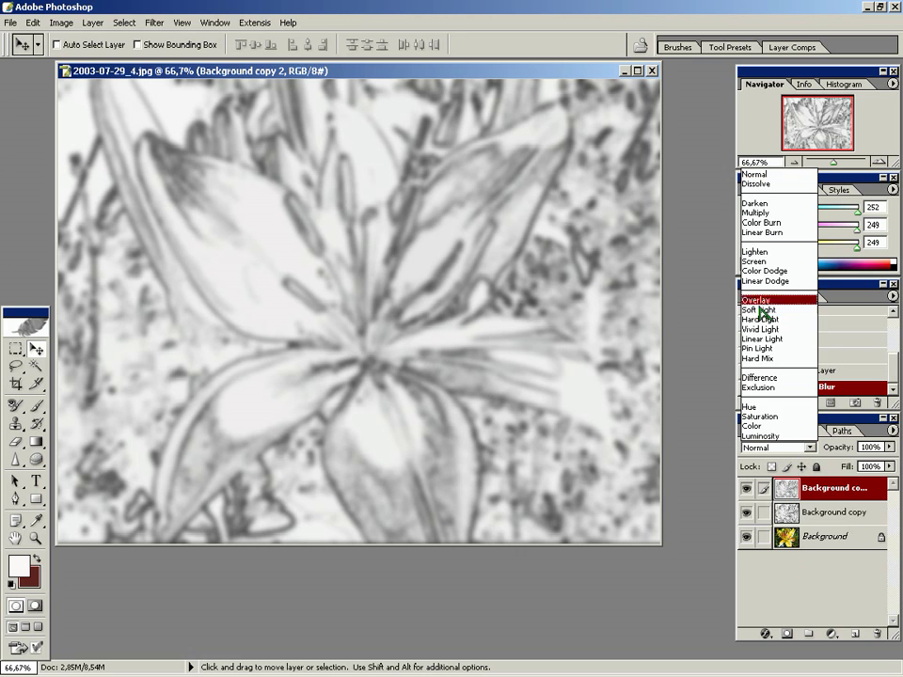
pyautogui.click(757, 260)
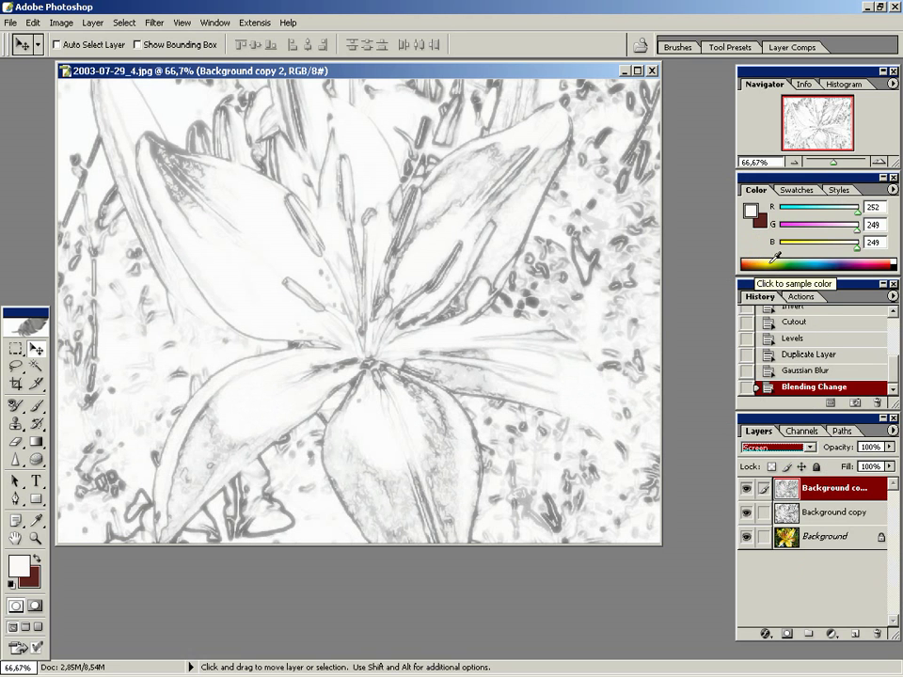
pyautogui.click(888, 450)
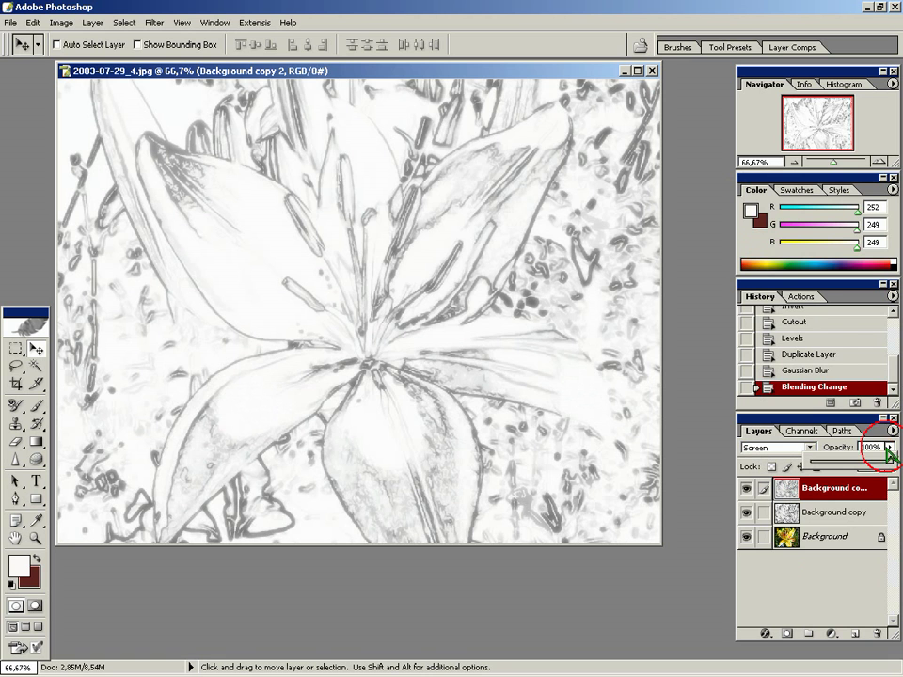
pyautogui.moveTo(886, 461); pyautogui.dragTo(852, 466)
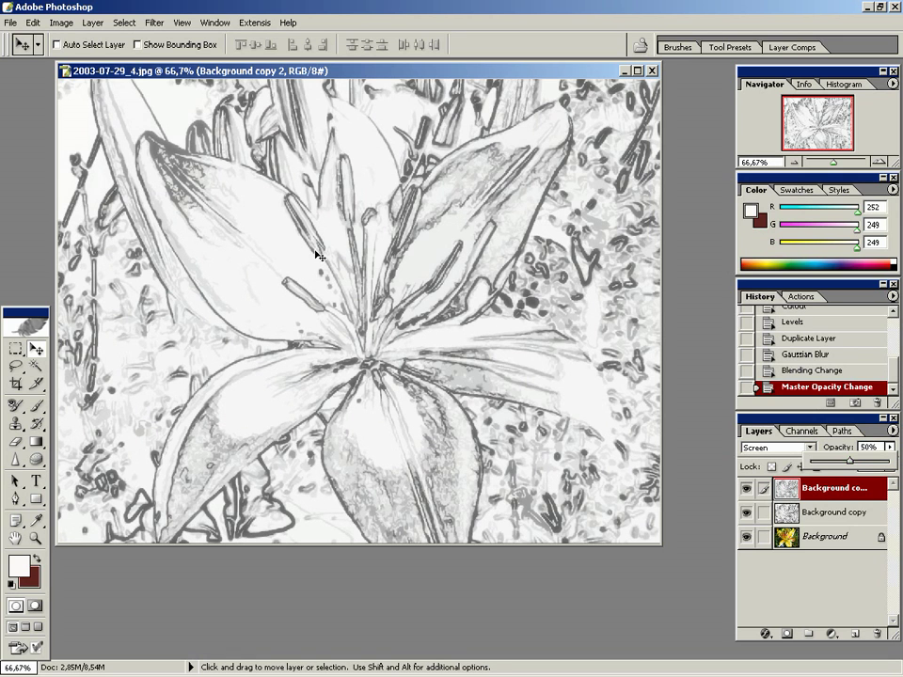
pyautogui.press('Return')
# Create a clipping mask that clips the blurred layer to the outline layer below it
pyautogui.click(92, 22)
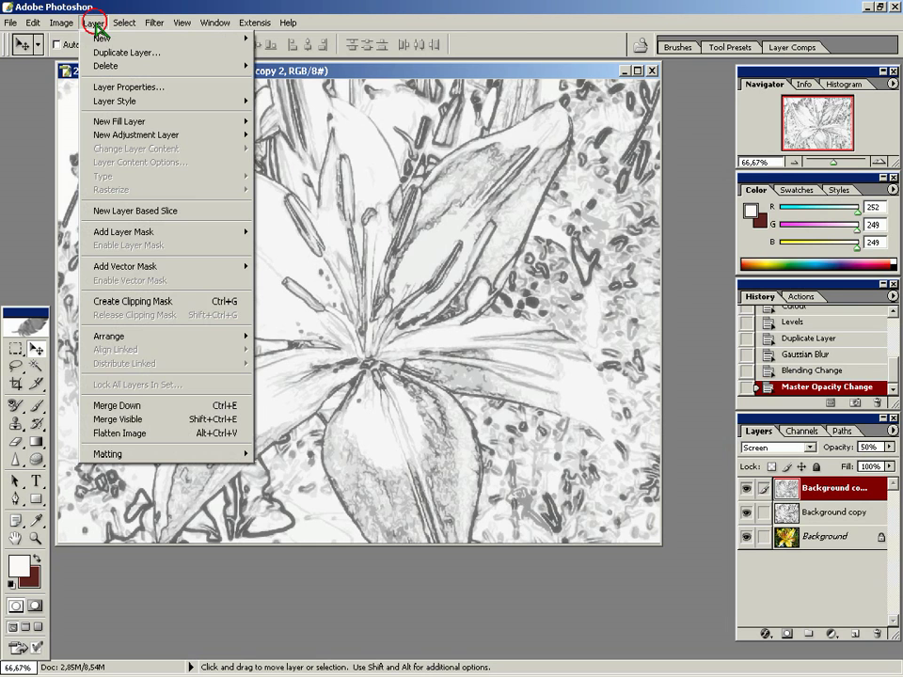
pyautogui.click(132, 302)
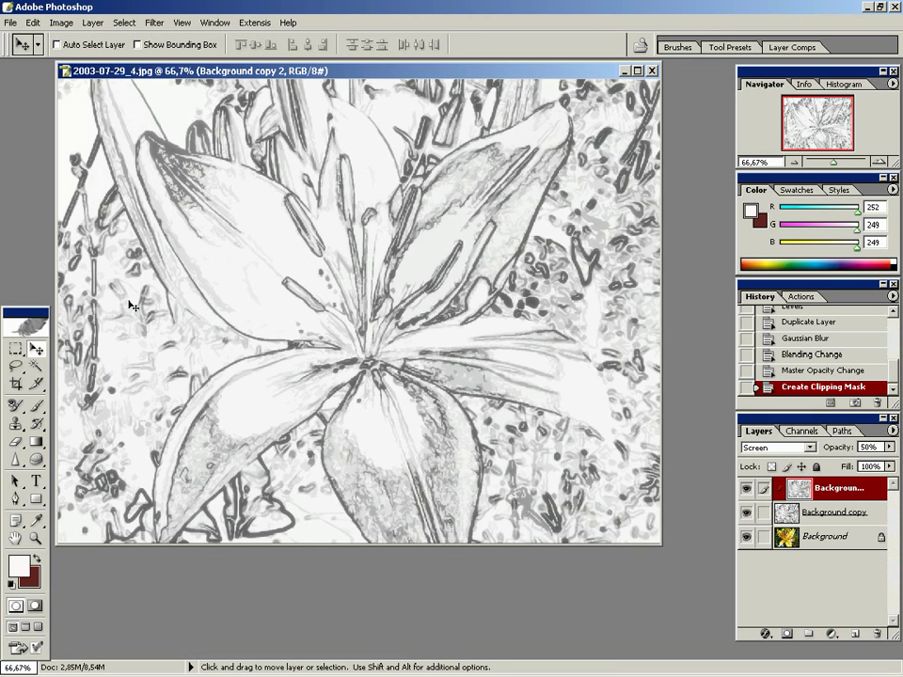
# Set the blending mode of the middle outline layer, Background copy, to Overlay
pyautogui.click(827, 520)
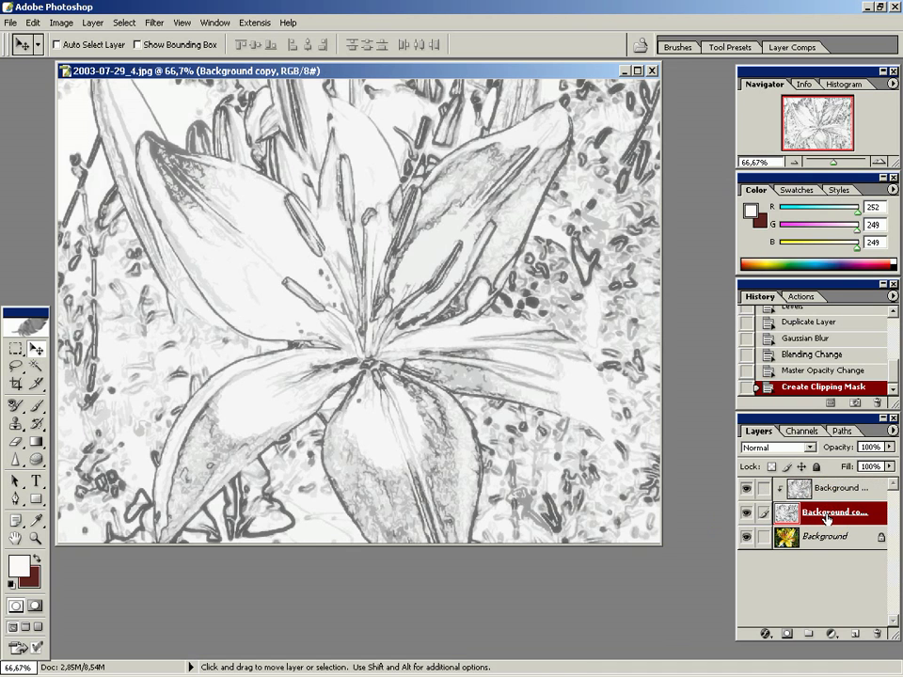
pyautogui.doubleClick(827, 515)
pyautogui.press('Return')
pyautogui.click(788, 448)
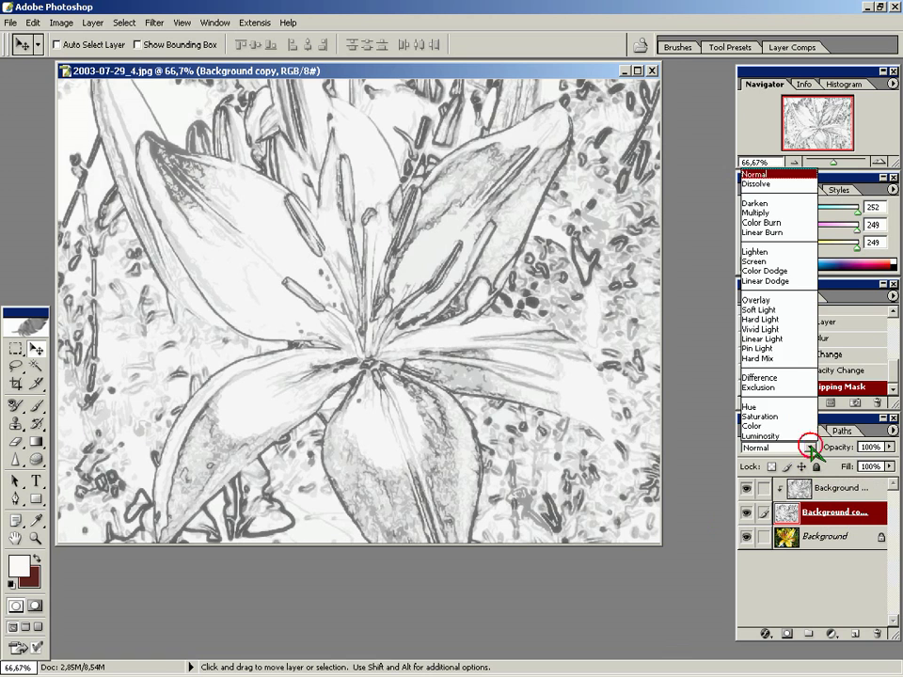
pyautogui.click(762, 300)
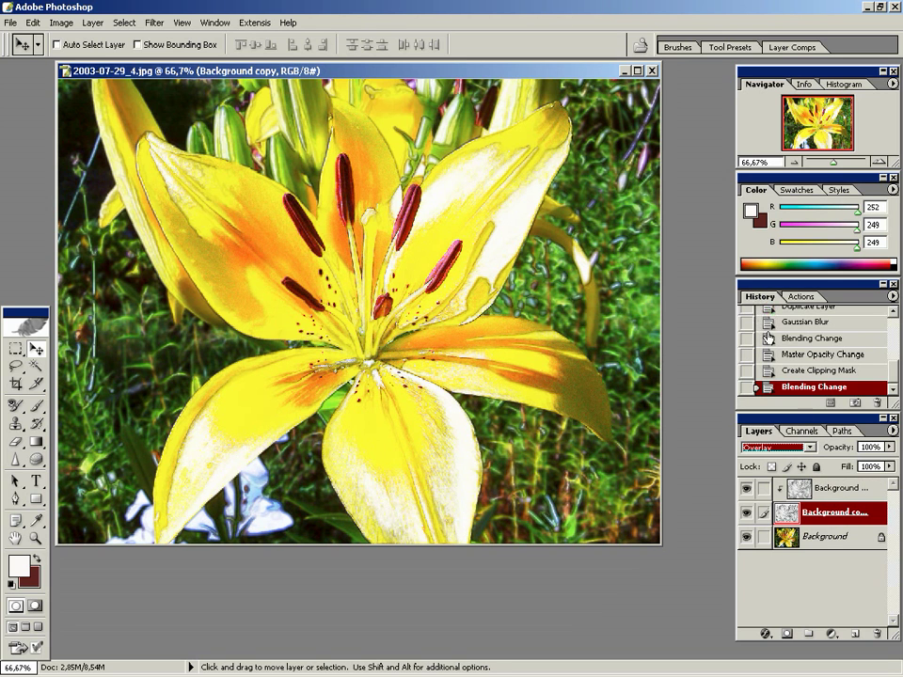
# Apply a Median noise filter with a 26 pixel radius to the original colour photo on the Background layer
pyautogui.click(819, 540)
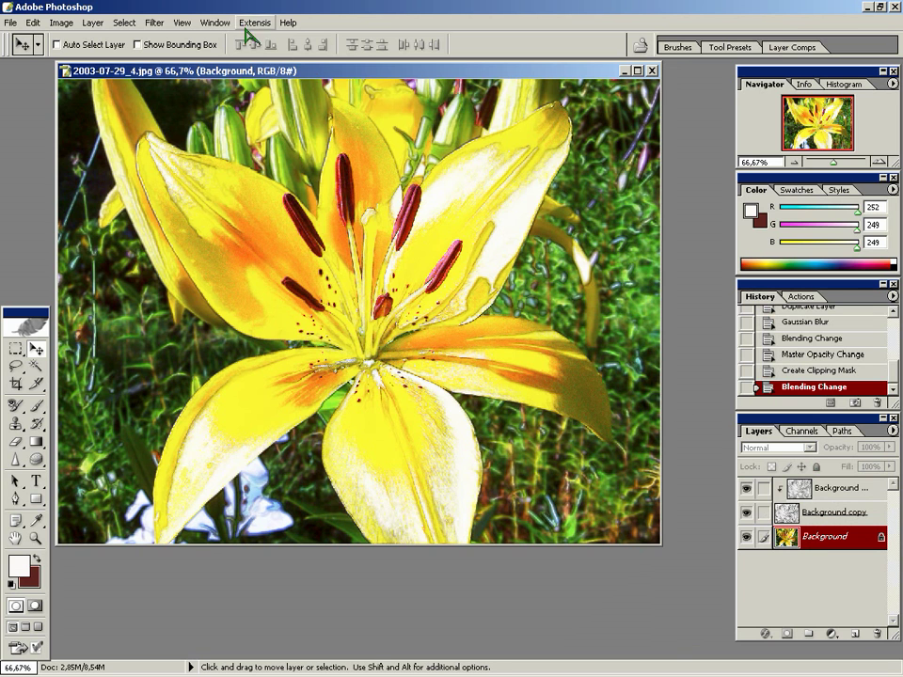
pyautogui.click(152, 20)
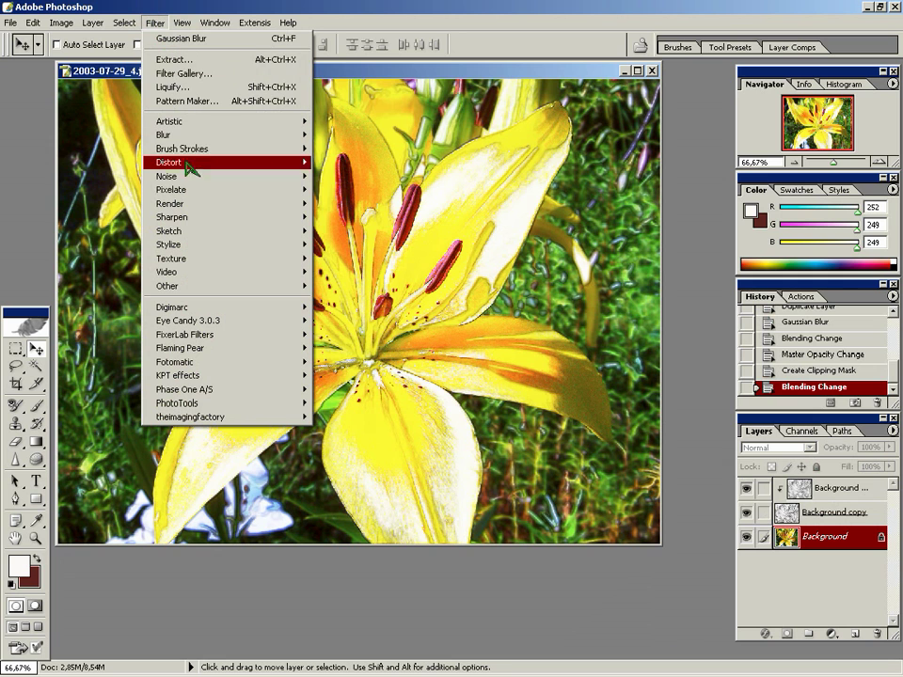
pyautogui.moveTo(224, 185)
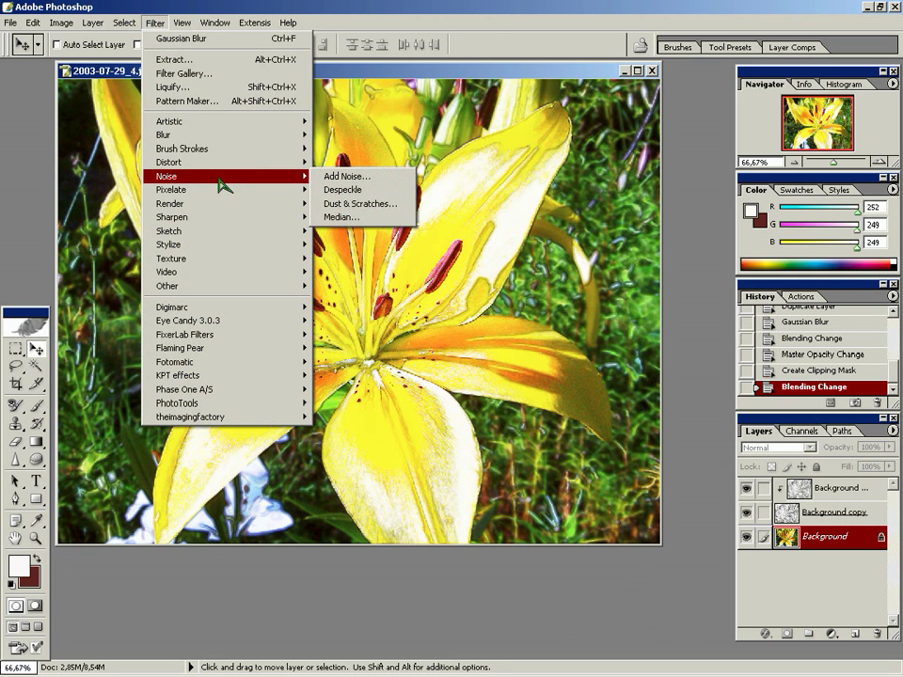
pyautogui.click(347, 217)
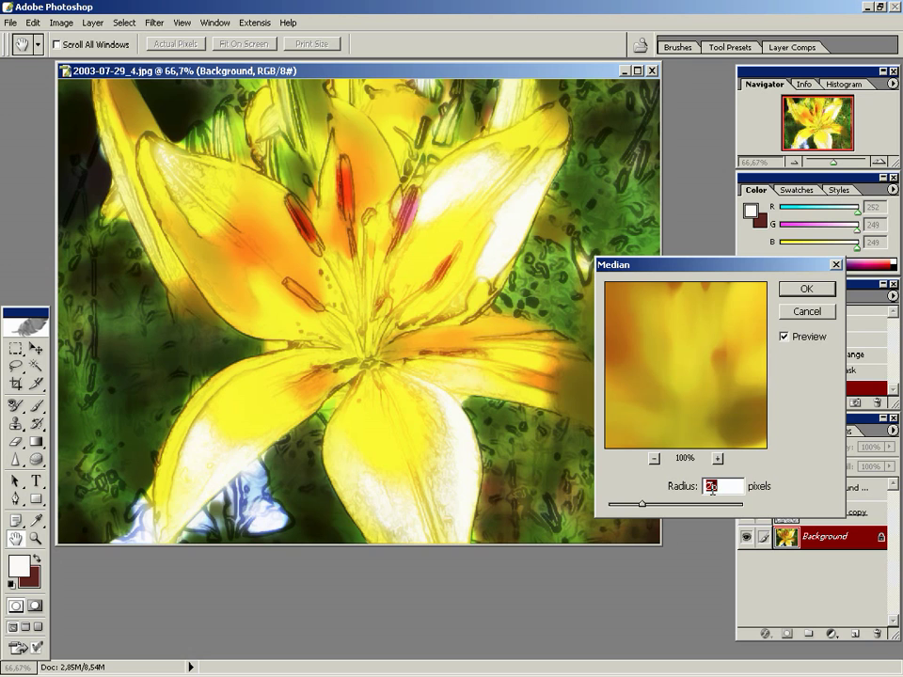
pyautogui.press('Up')
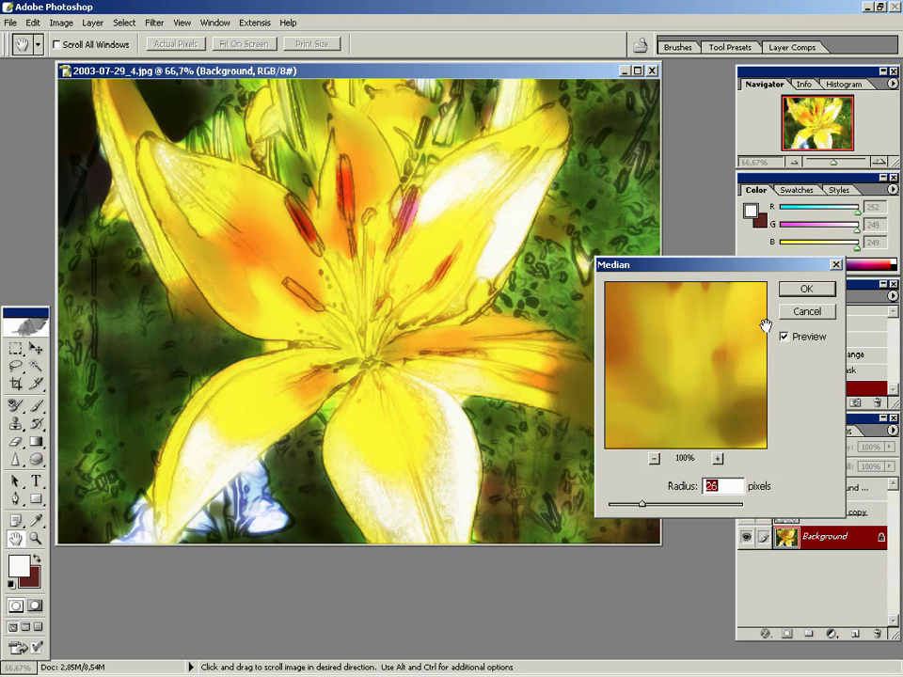
pyautogui.click(813, 295)
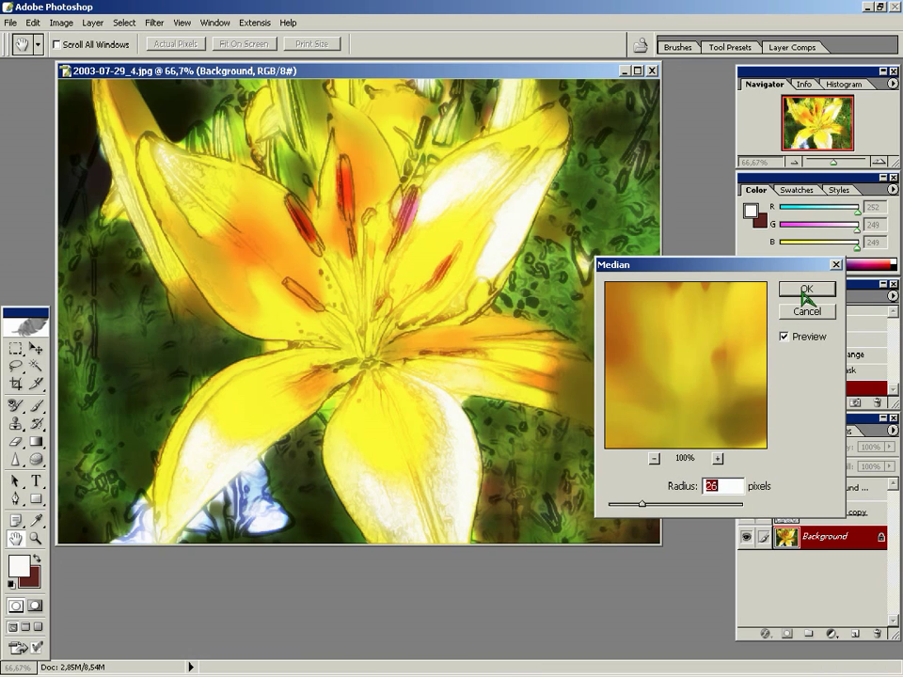
pyautogui.press('v')
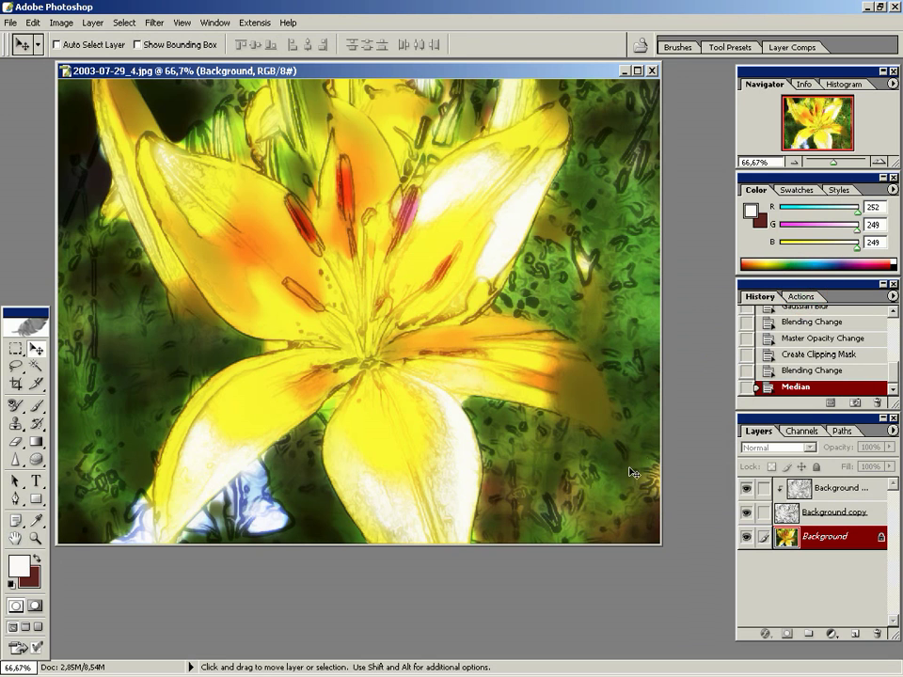